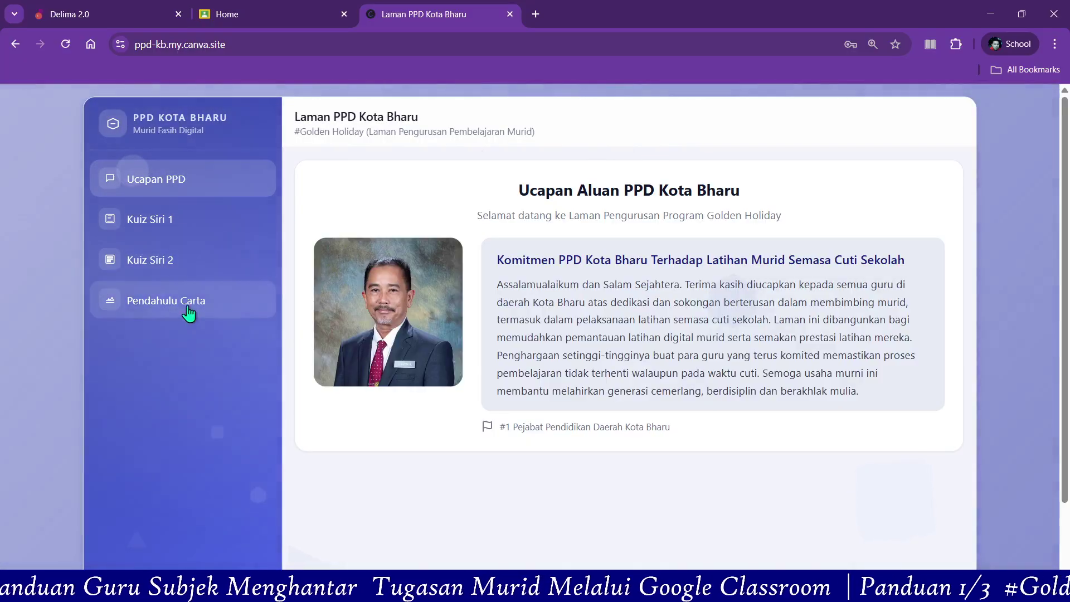
- Open the Kuiz Siri 1 list and filter it to the subject BM Tahun 1
click(158, 226)
click(159, 225)
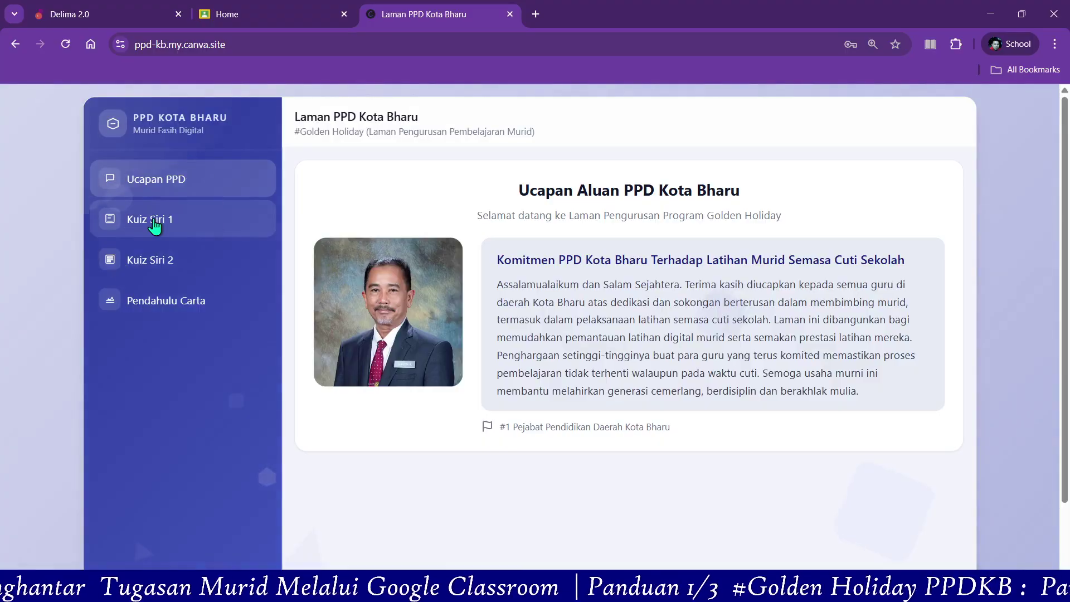
click(155, 226)
click(155, 226)
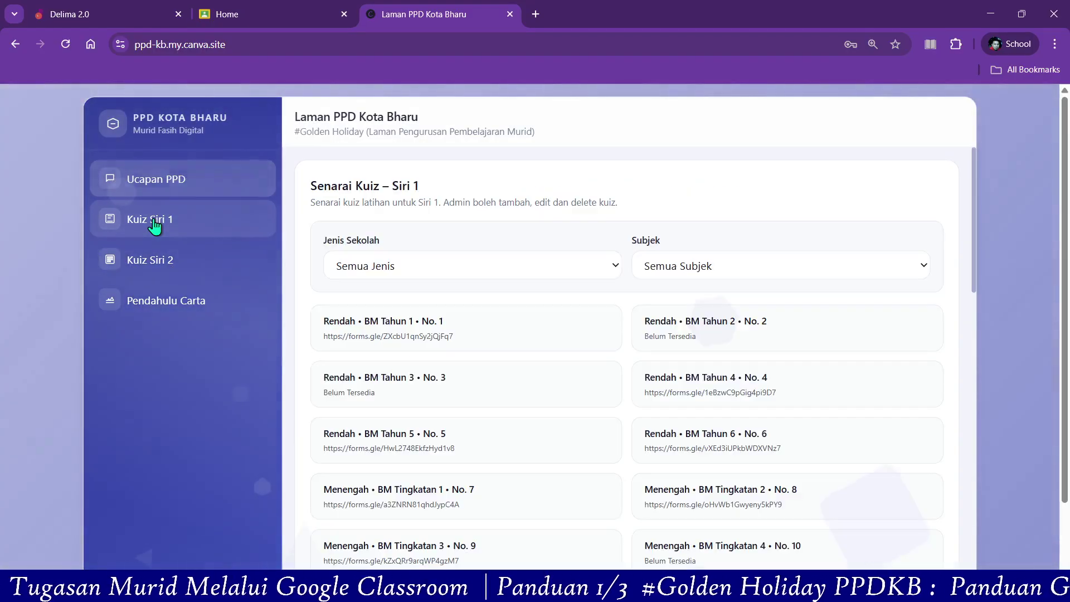
click(774, 268)
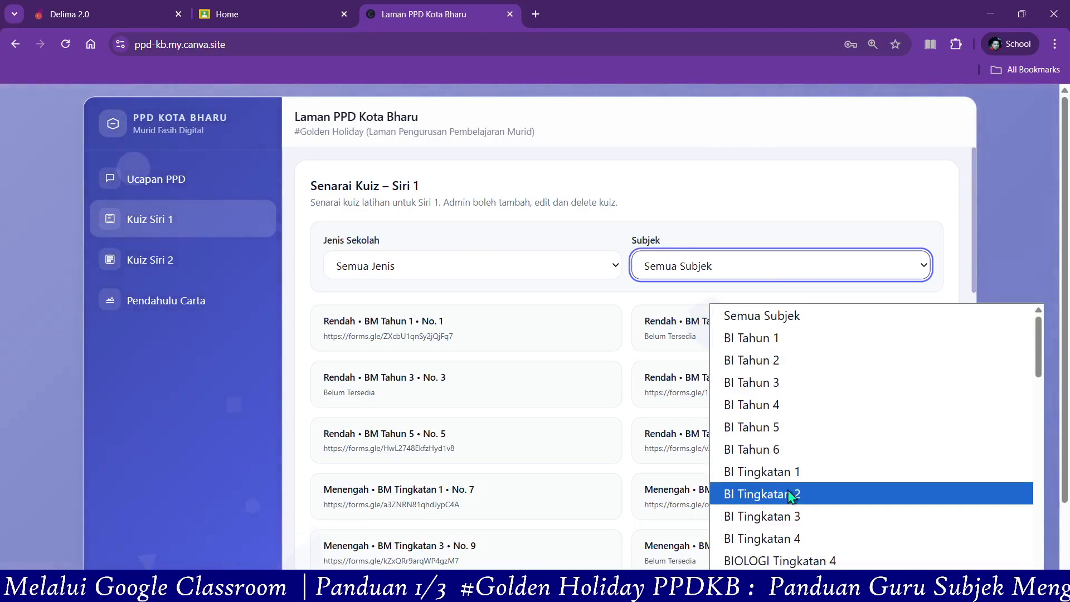
scroll(789, 495, down, 2)
click(764, 446)
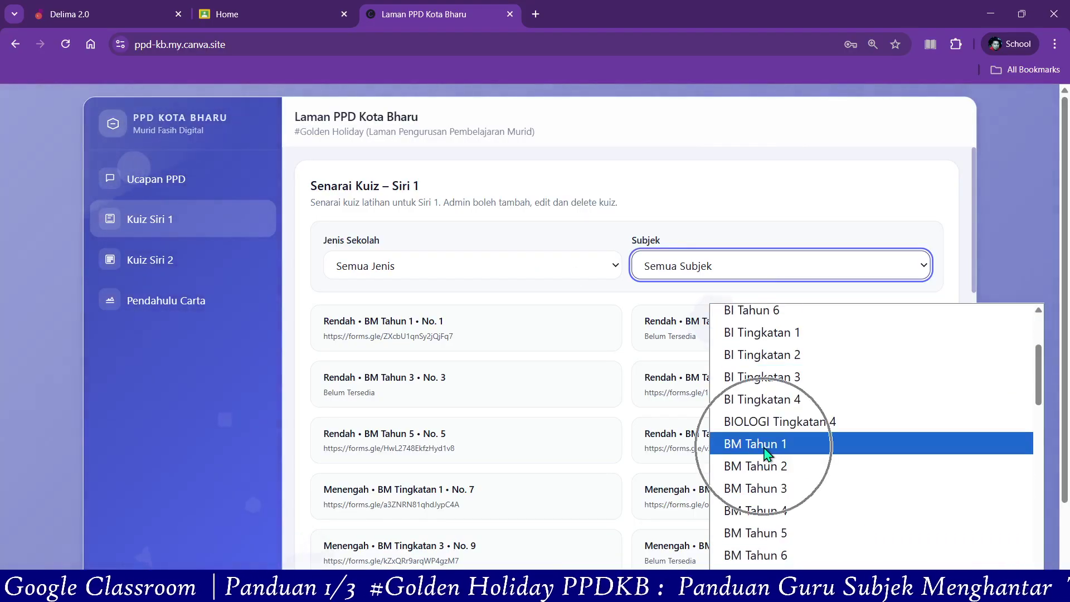
click(763, 451)
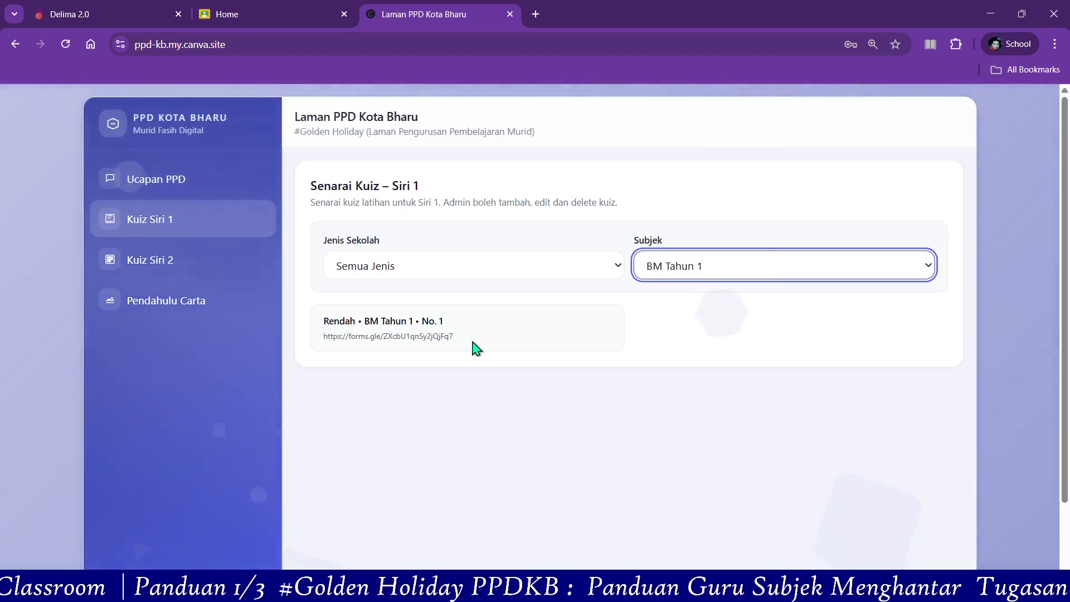
- Copy the BM Tahun 1 quiz's Google Forms link to the clipboard
drag(475, 349, 331, 341)
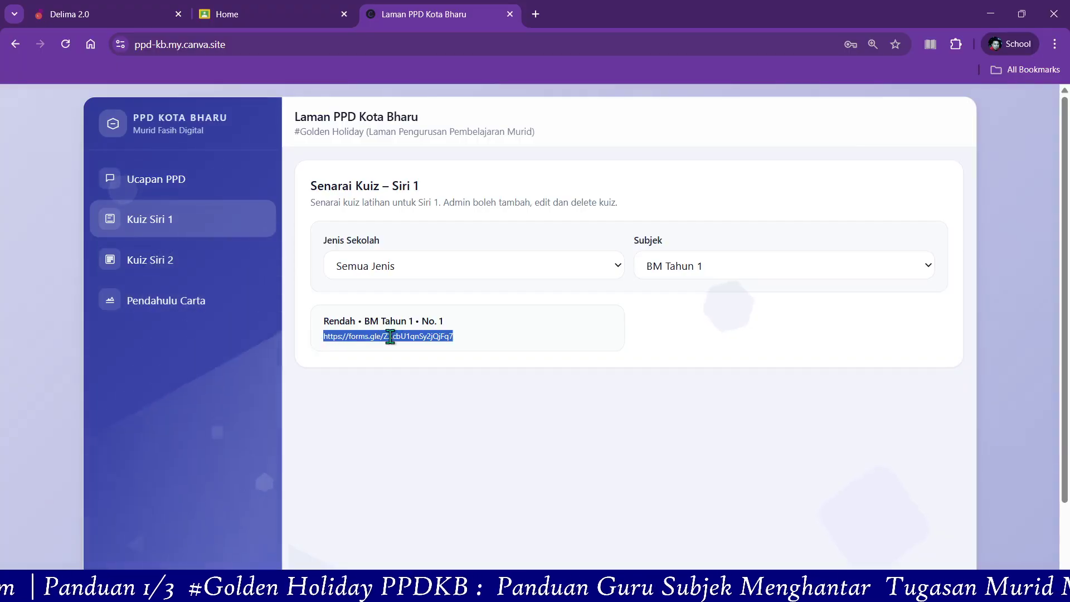
right_click(393, 339)
click(421, 354)
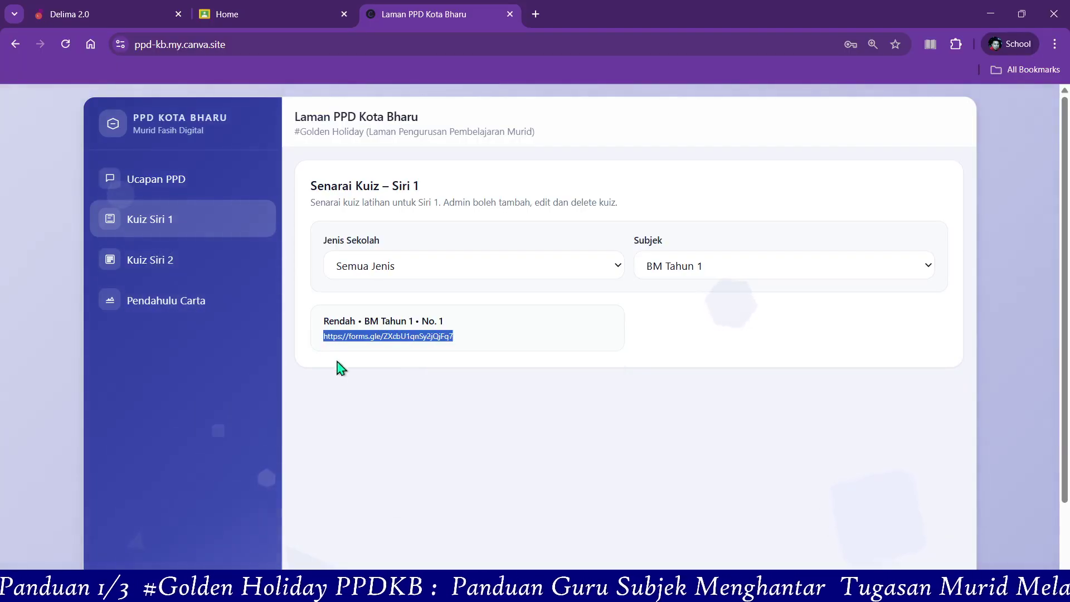
click(461, 342)
triple_click(446, 339)
right_click(449, 340)
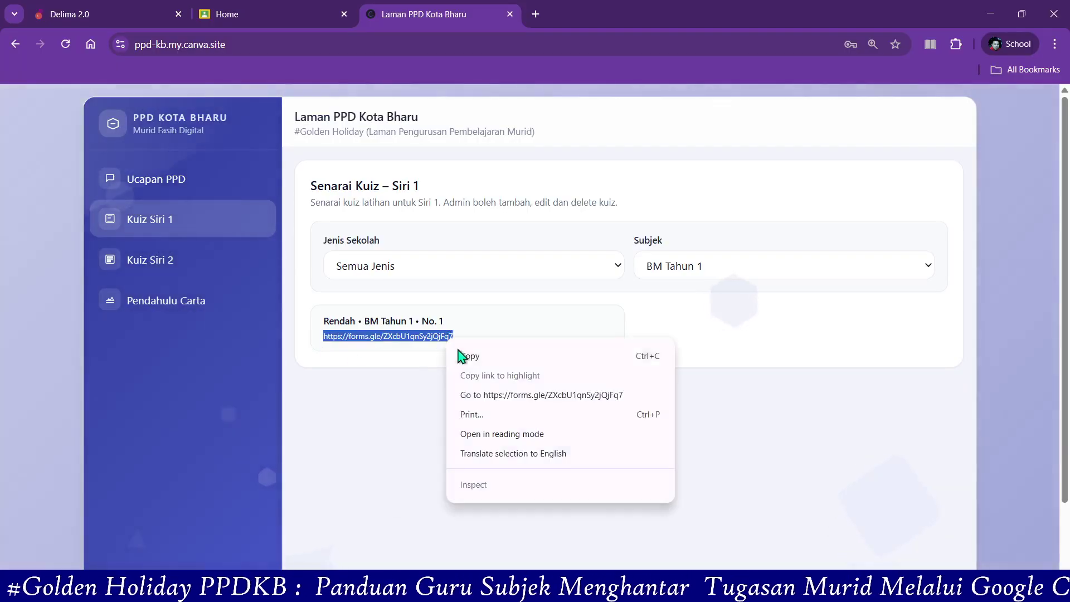
click(467, 354)
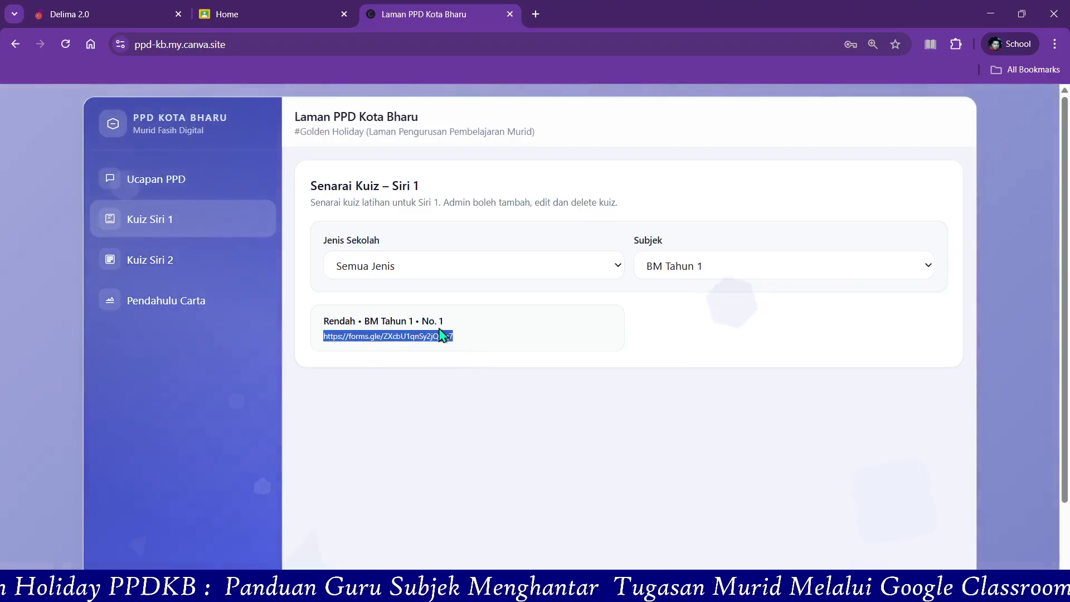
click(262, 14)
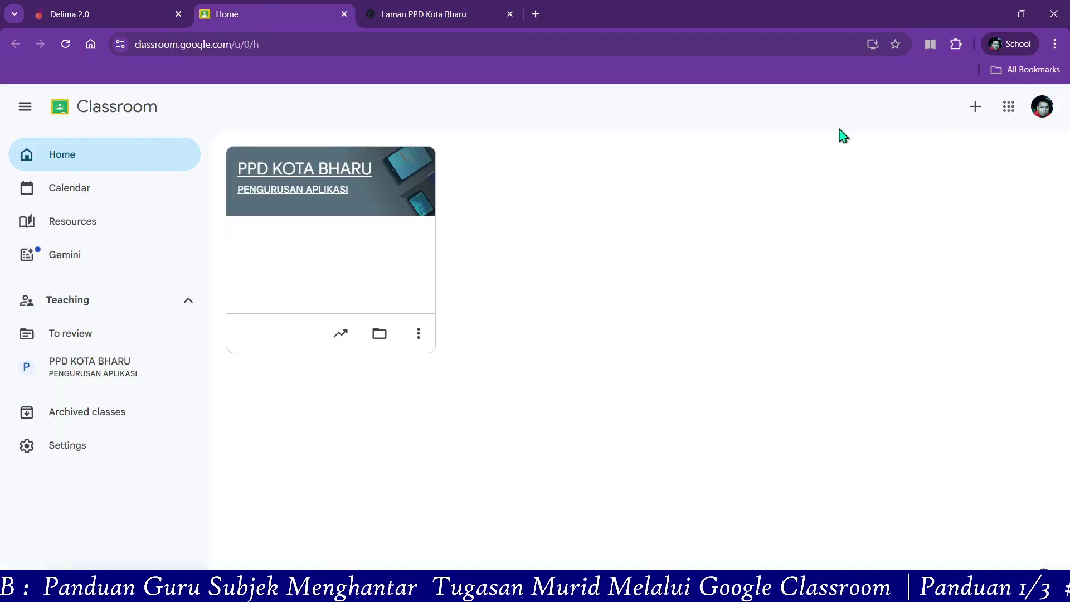
- Create class 1 CERIA with the teacher's name and BM SIRI 1 as section, subject BAHASA MELAYU
click(974, 111)
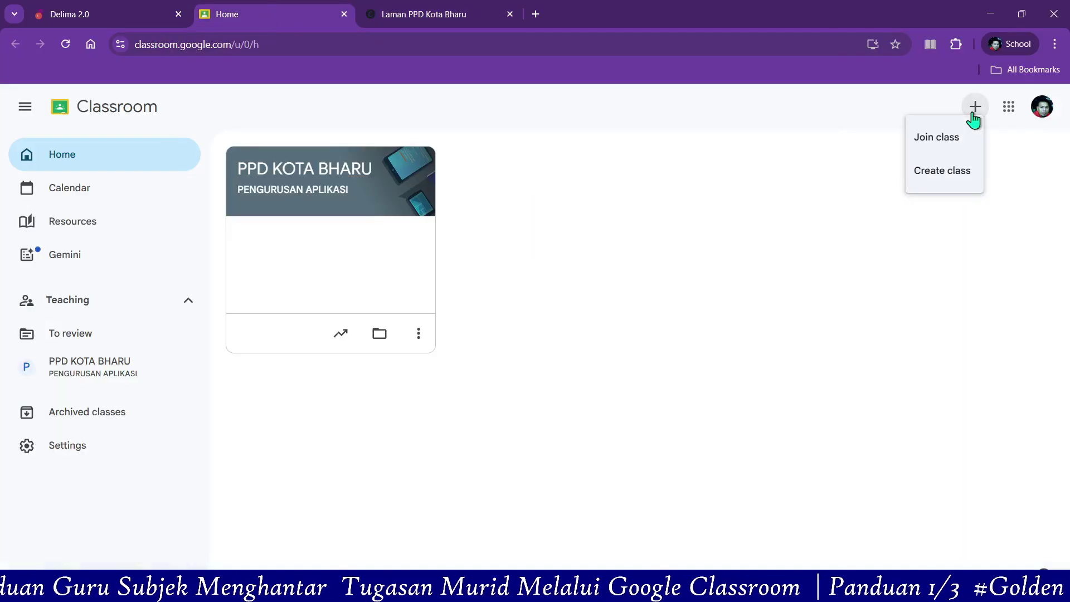
click(940, 175)
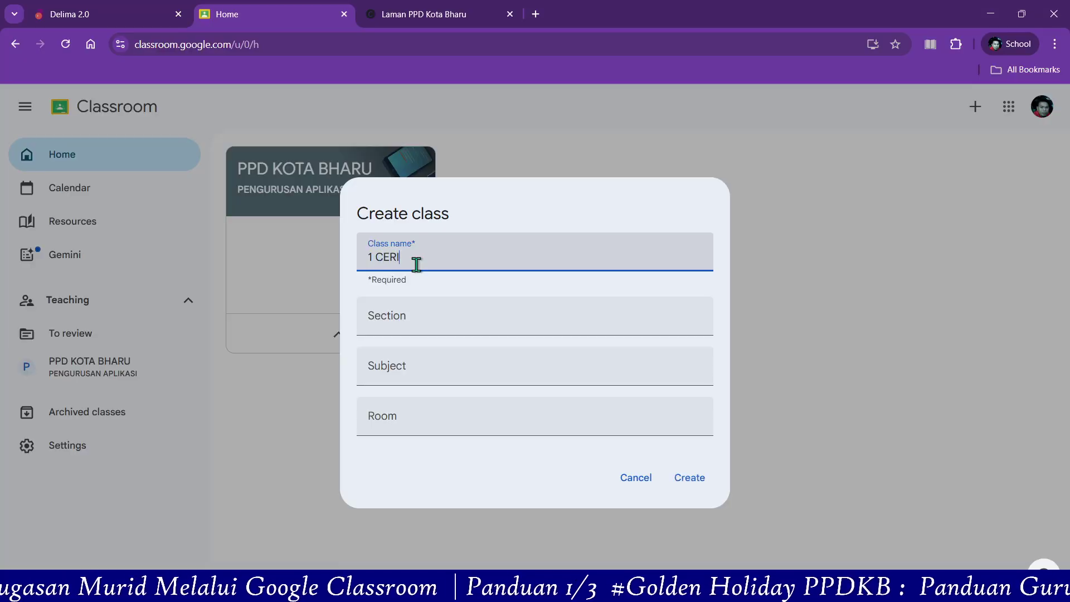
click(408, 323)
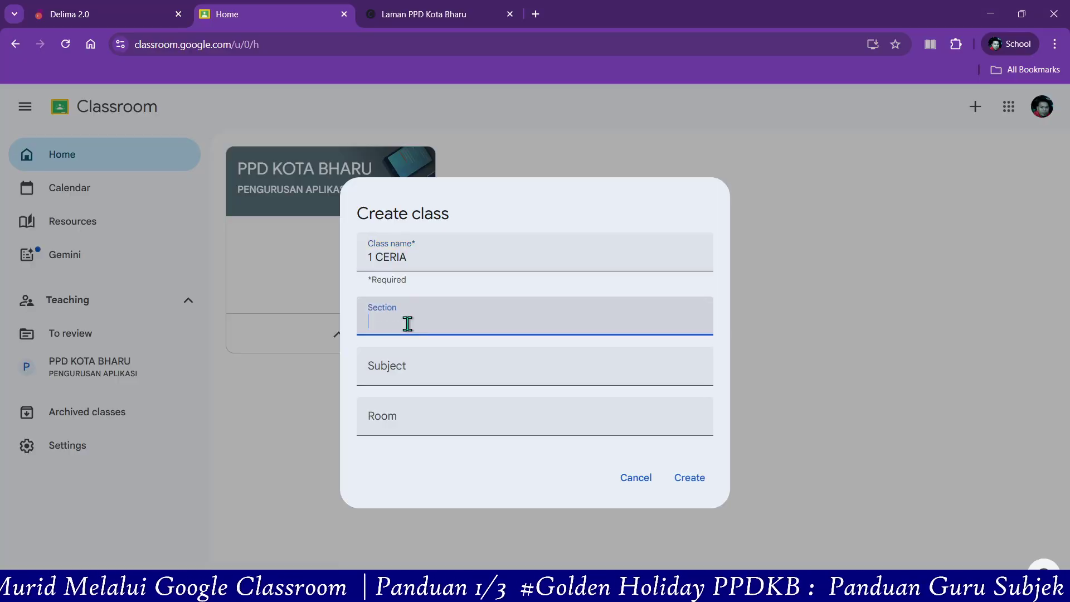
text(CIKGU)
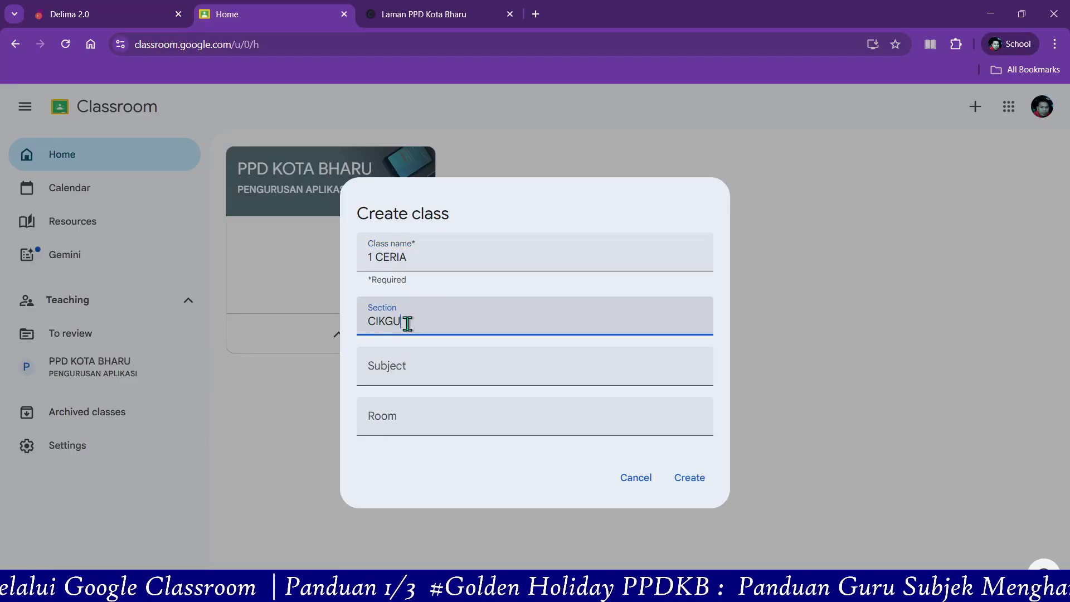
text( TA)
text(RID - BM SIRI 1)
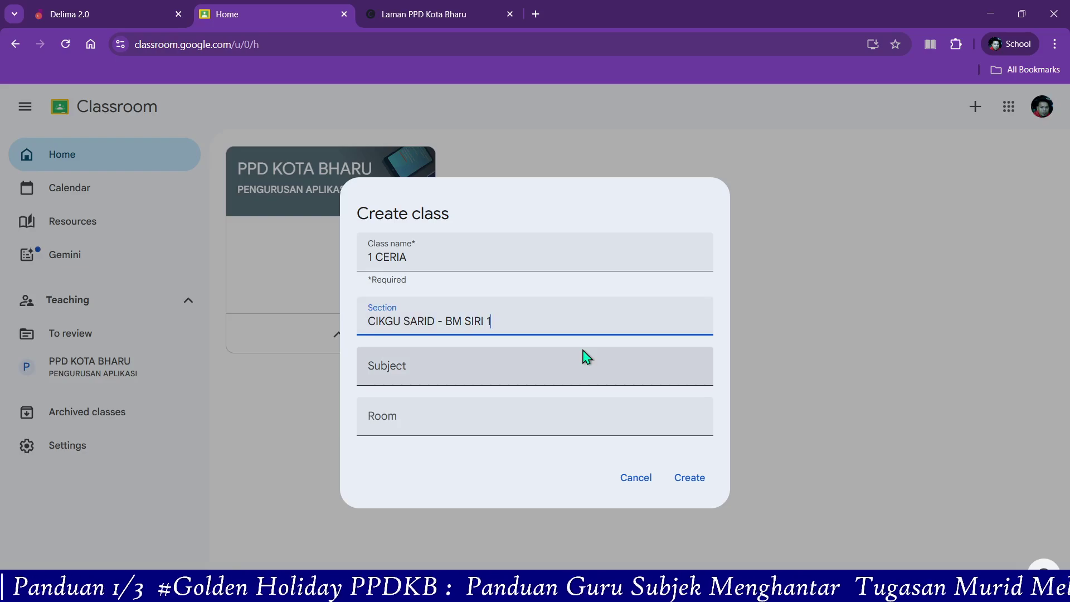
click(398, 369)
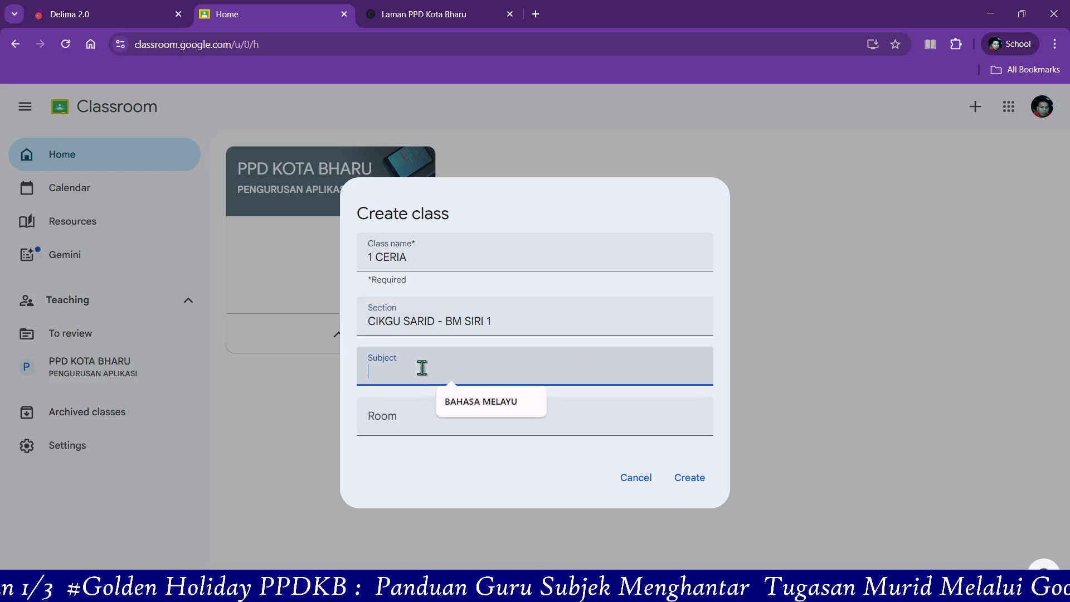
click(473, 403)
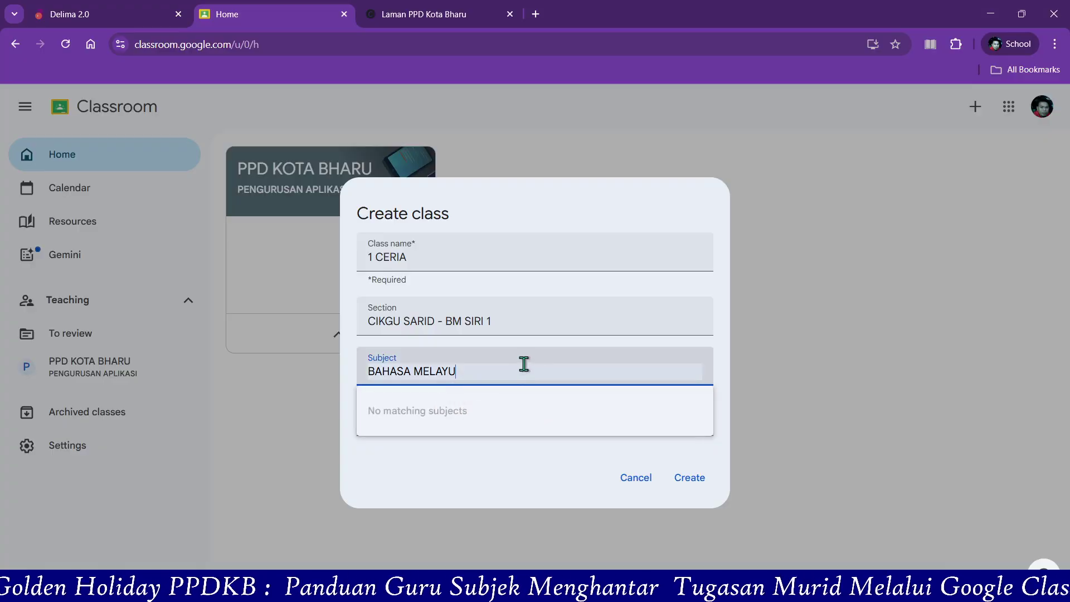
click(690, 479)
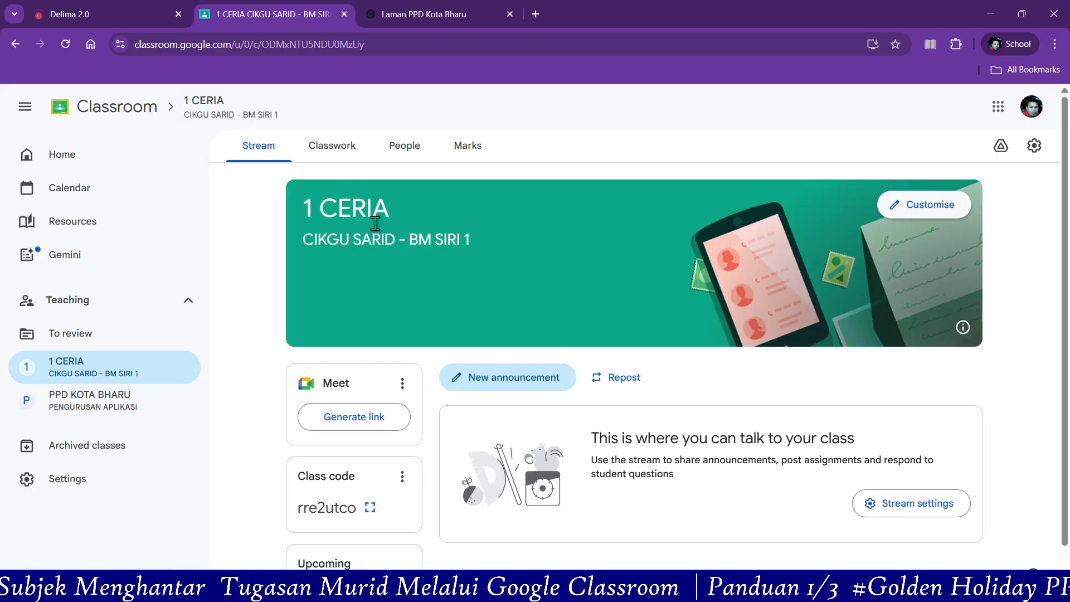
- From Home, open 1 CERIA's Classwork page and start a new Question post
click(69, 163)
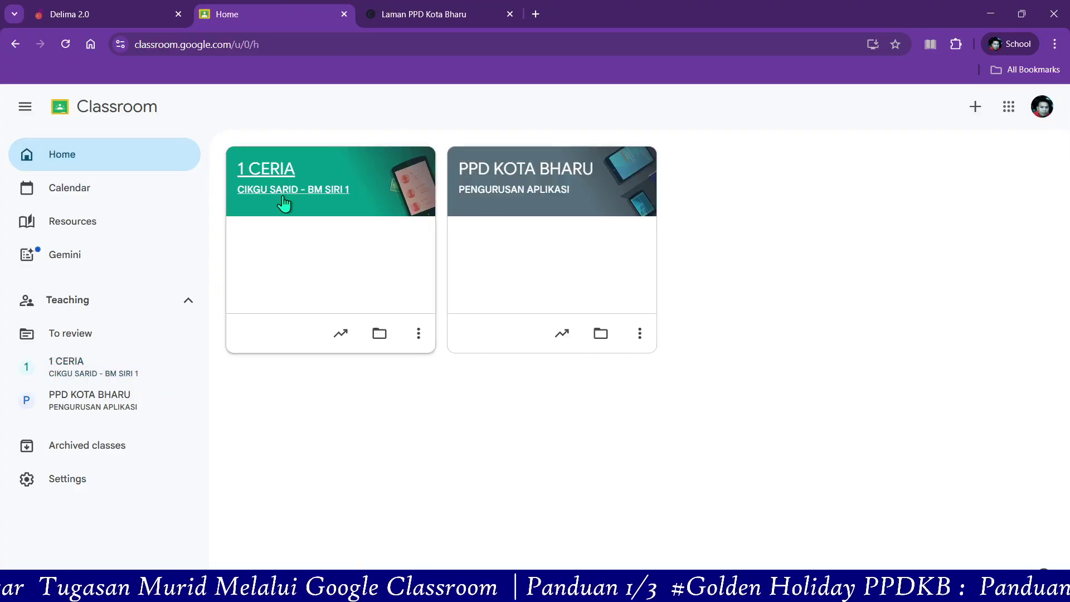
click(335, 202)
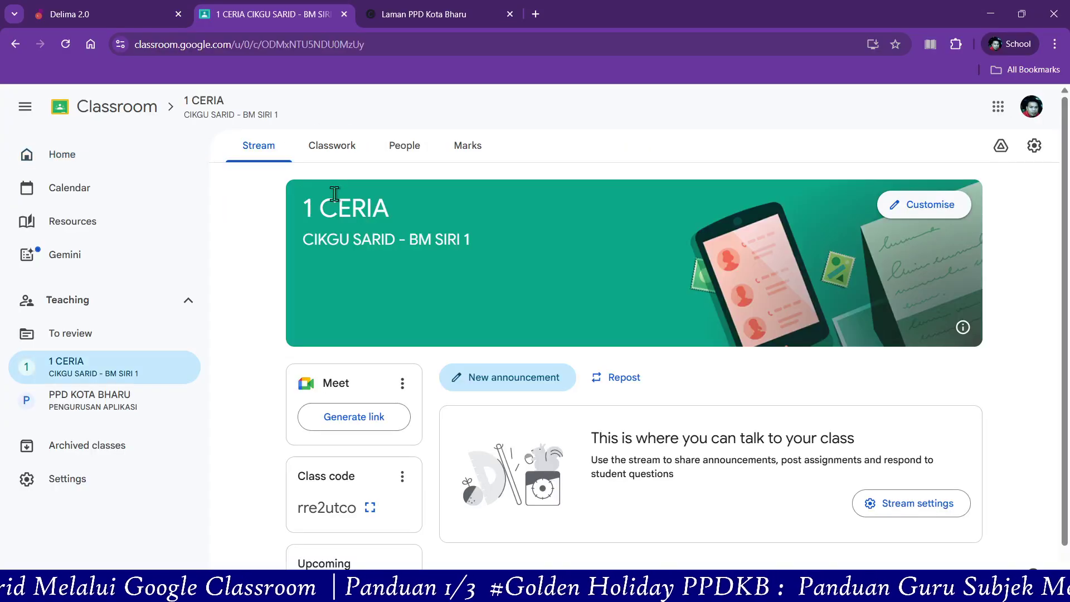
click(355, 150)
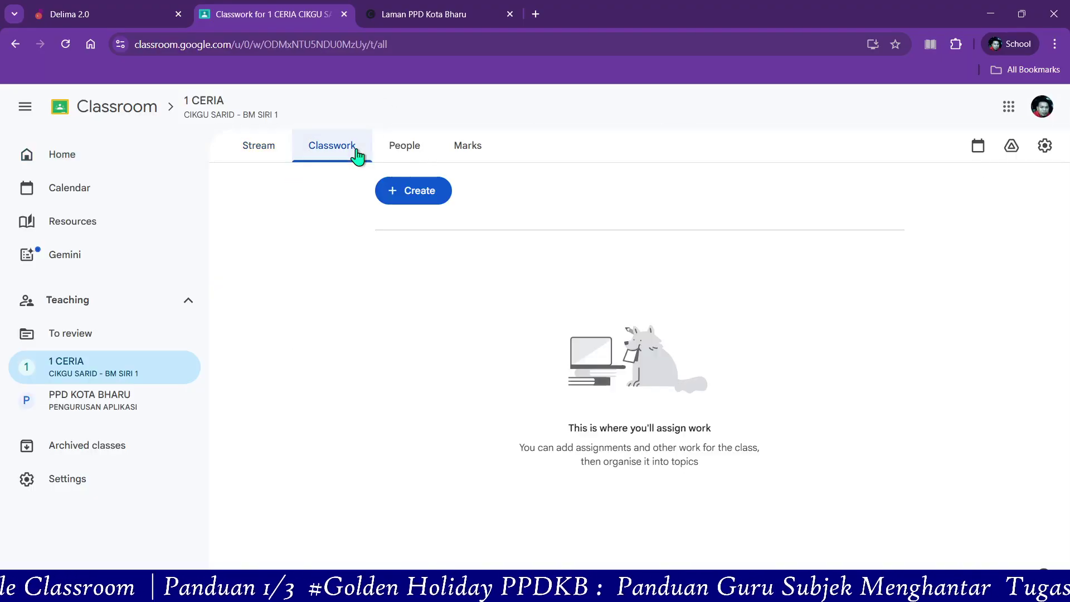
click(422, 195)
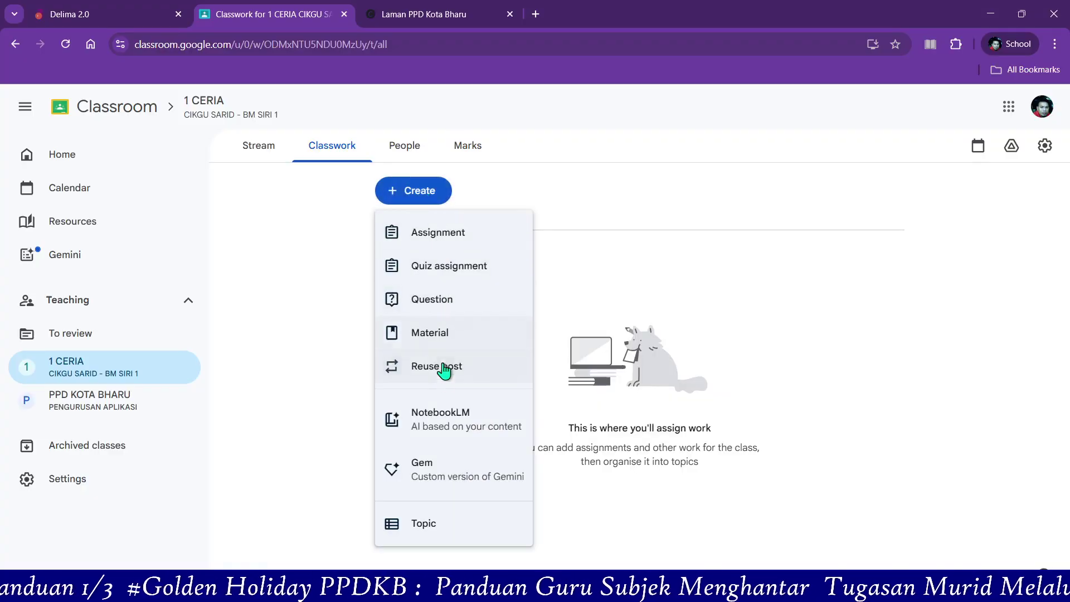
click(463, 310)
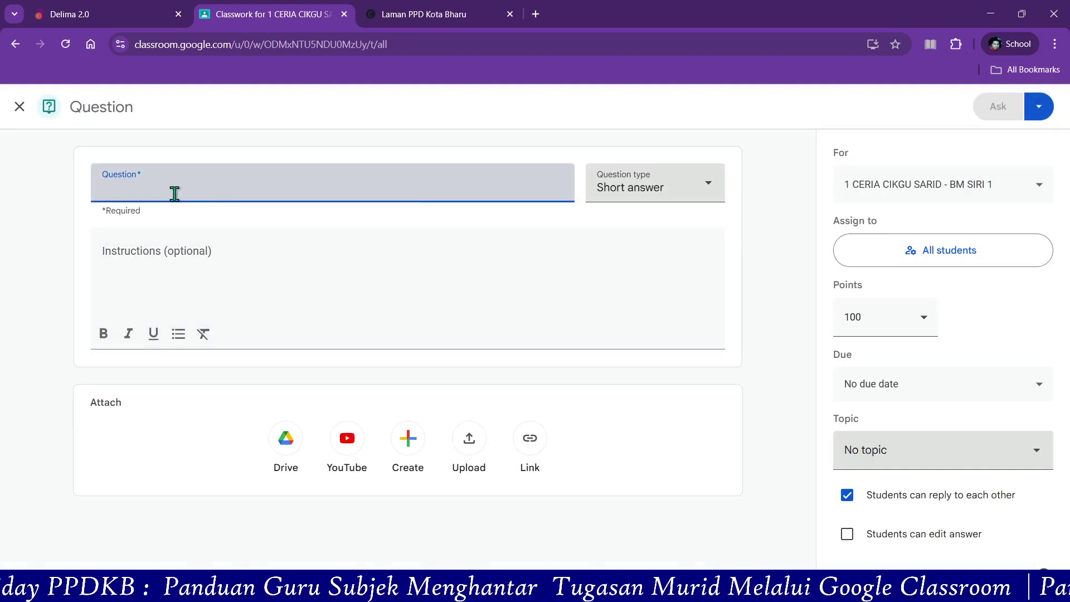
- Enter JAWAB SEMUA SOALAN as the question text
text(JAWAB SEMUA SOALAN)
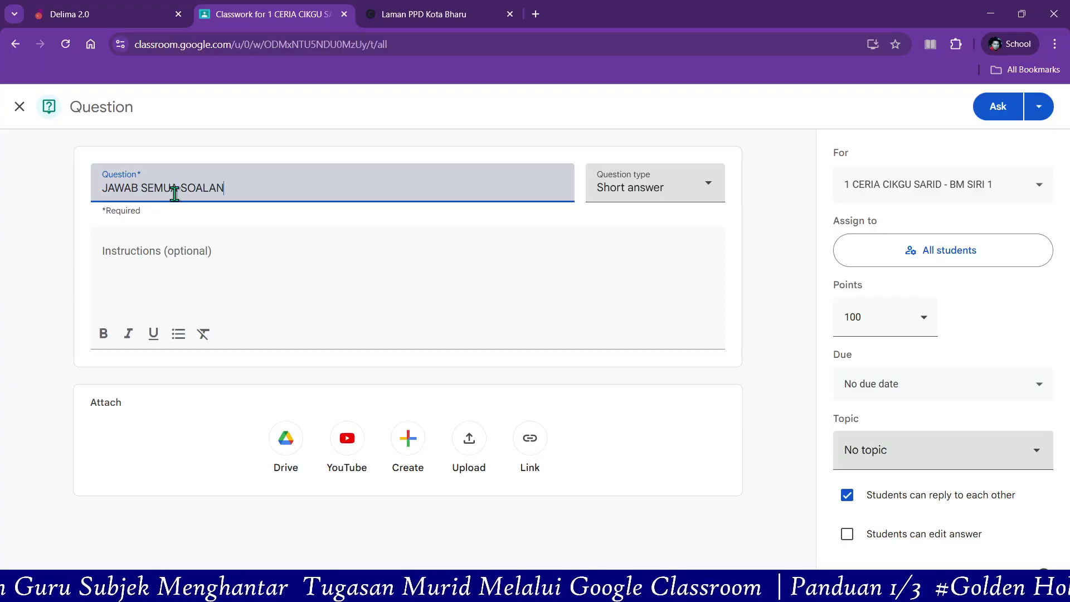
click(138, 250)
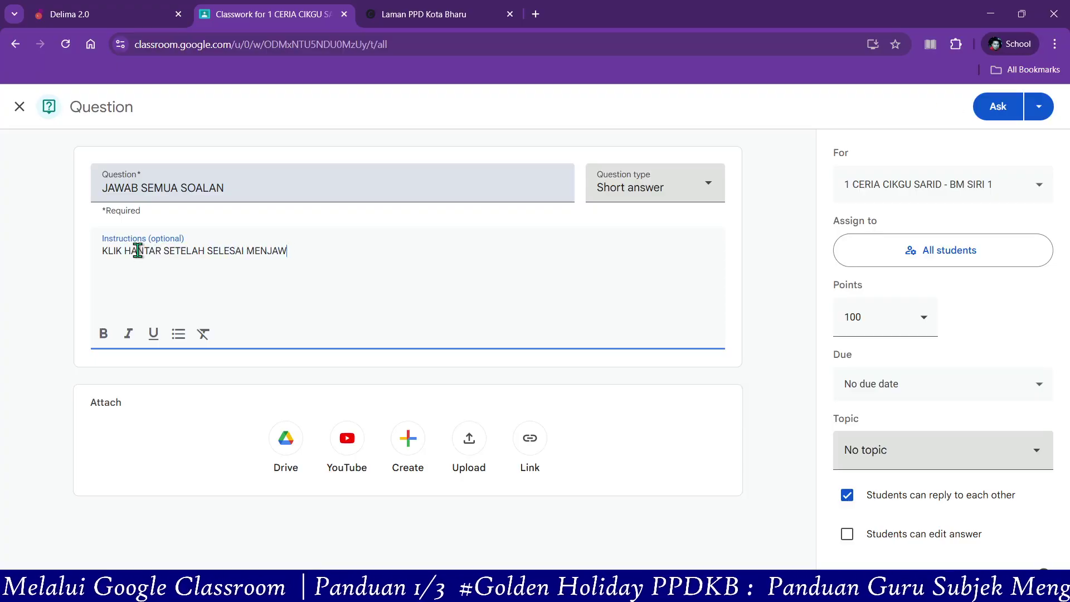
text(OALAN)
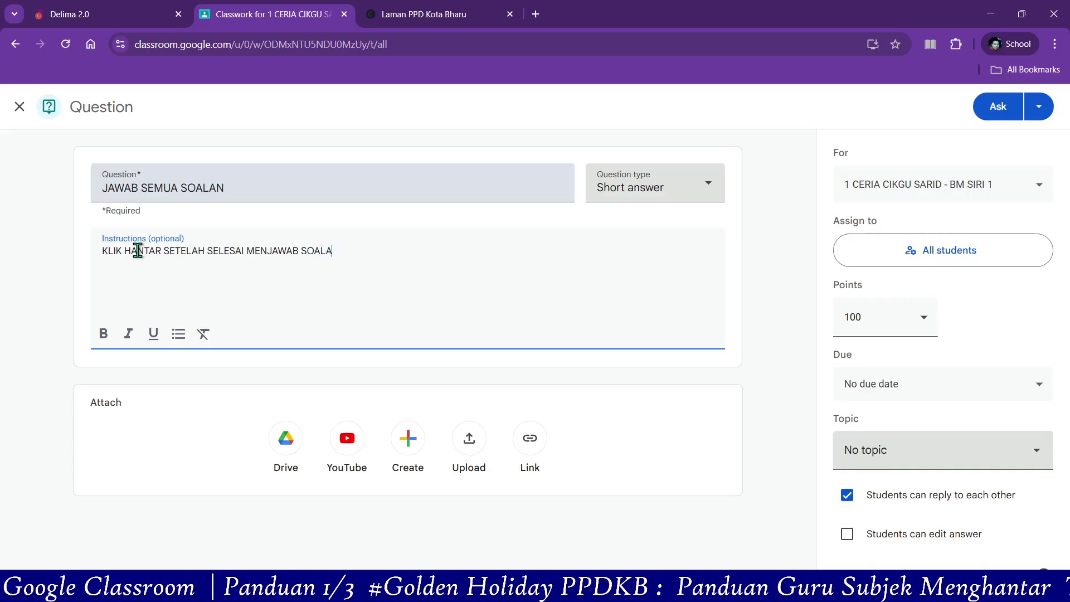
- Make the question multiple choice with the single option HANTAR
click(667, 196)
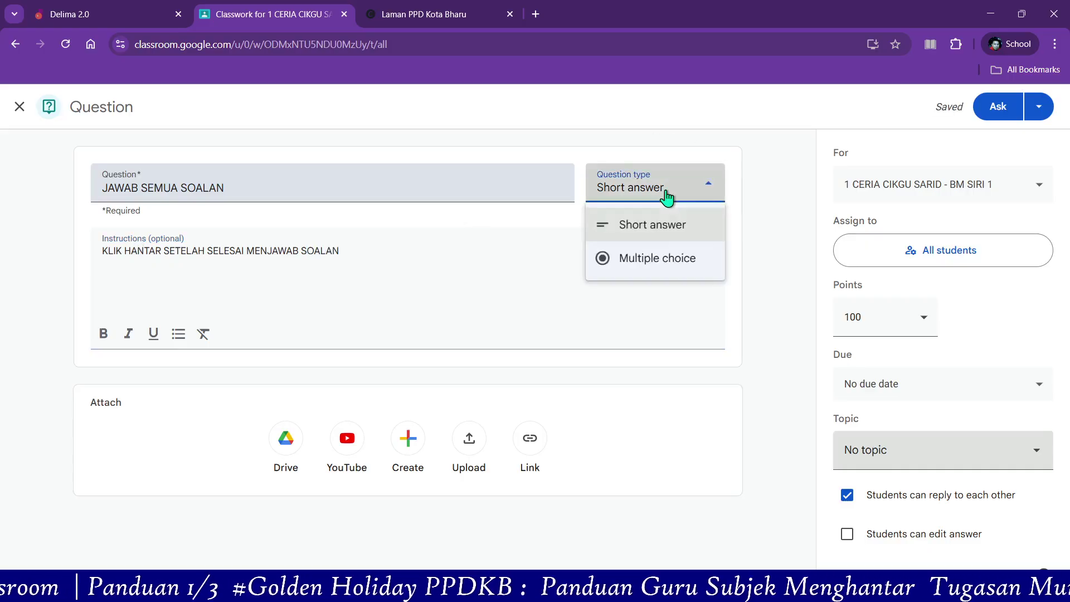
click(642, 260)
click(160, 385)
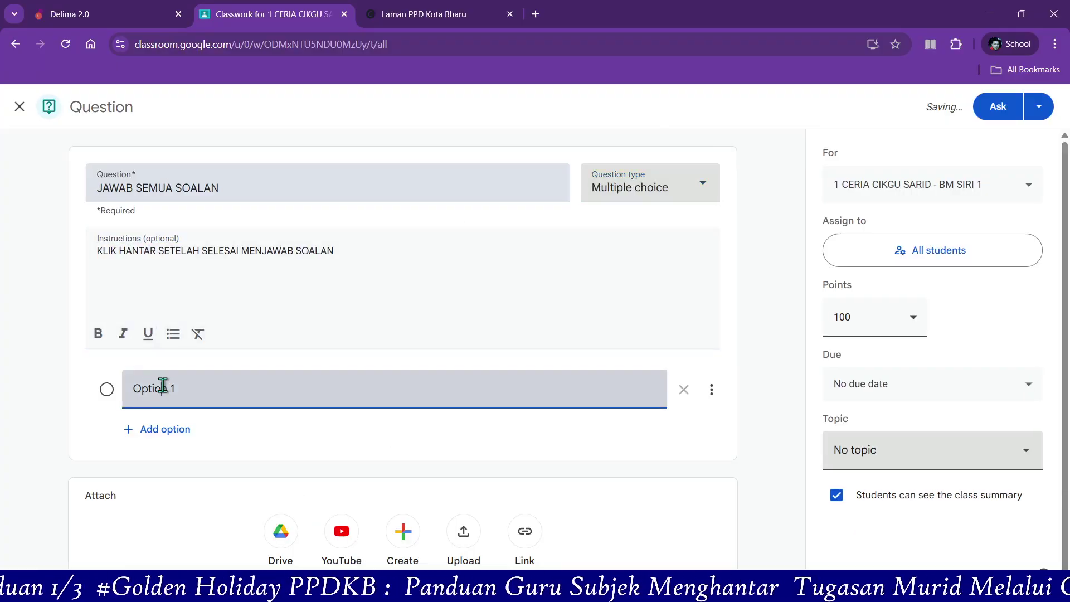
drag(204, 388, 128, 392)
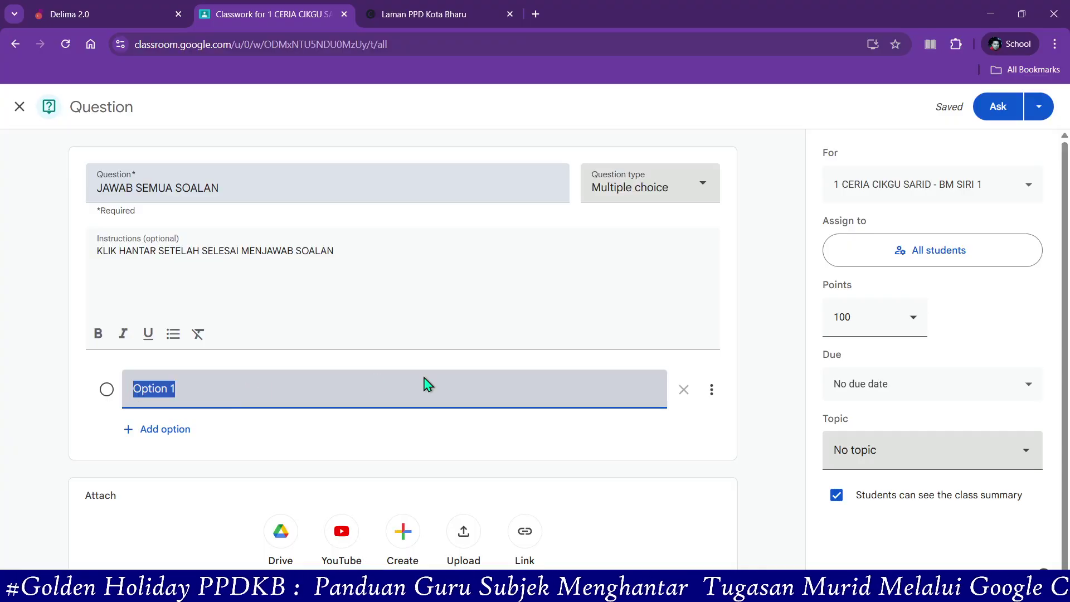
text(HANTAR)
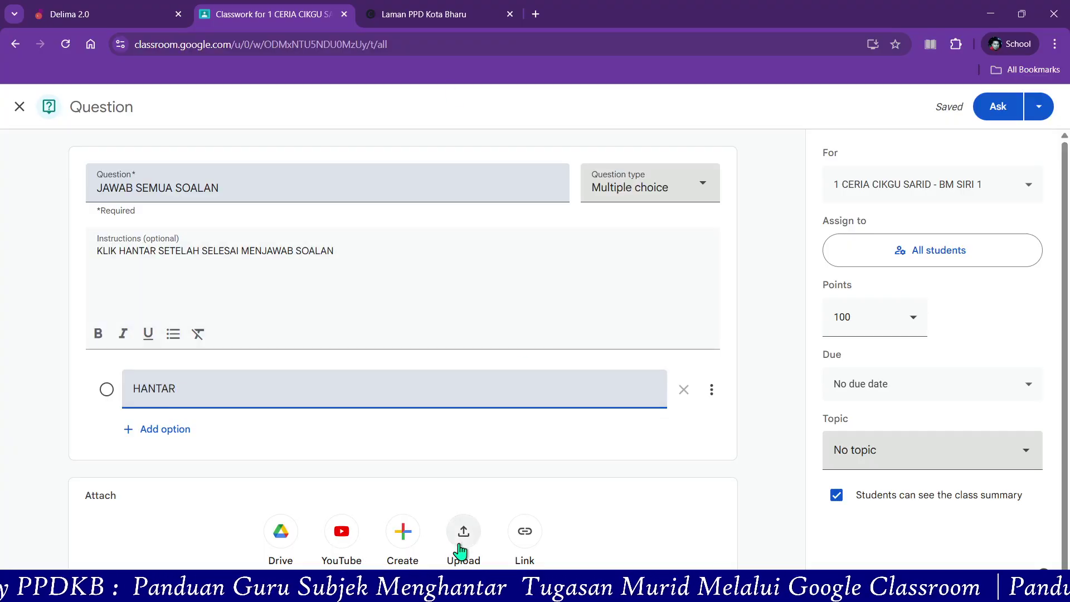
click(530, 537)
- Attach the Google Forms quiz URL, recopied from Laman PPD Kota Bharu, as a link
click(530, 537)
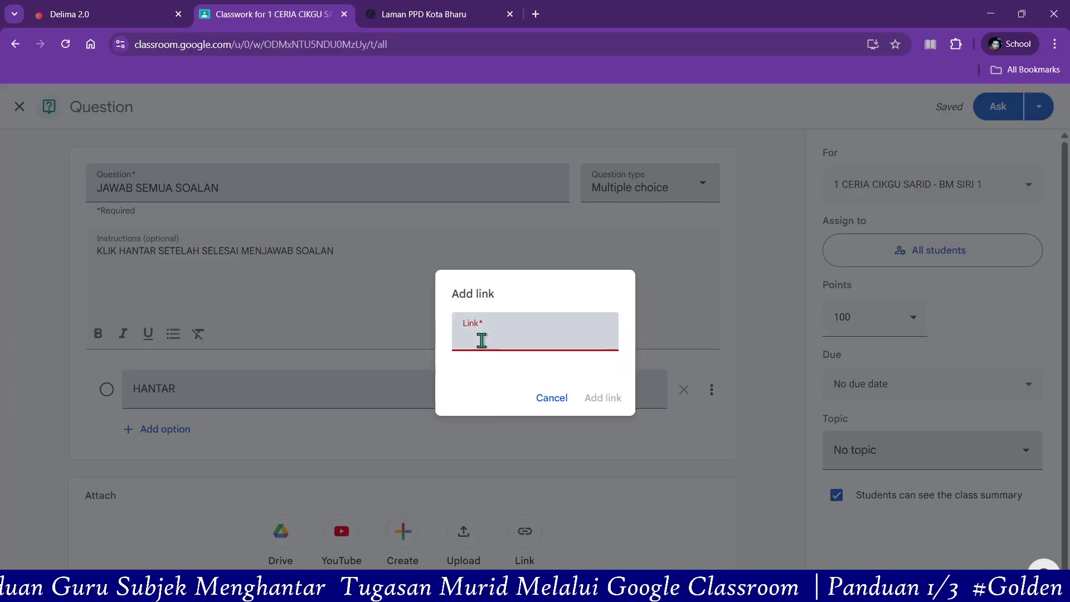
right_click(480, 337)
click(518, 183)
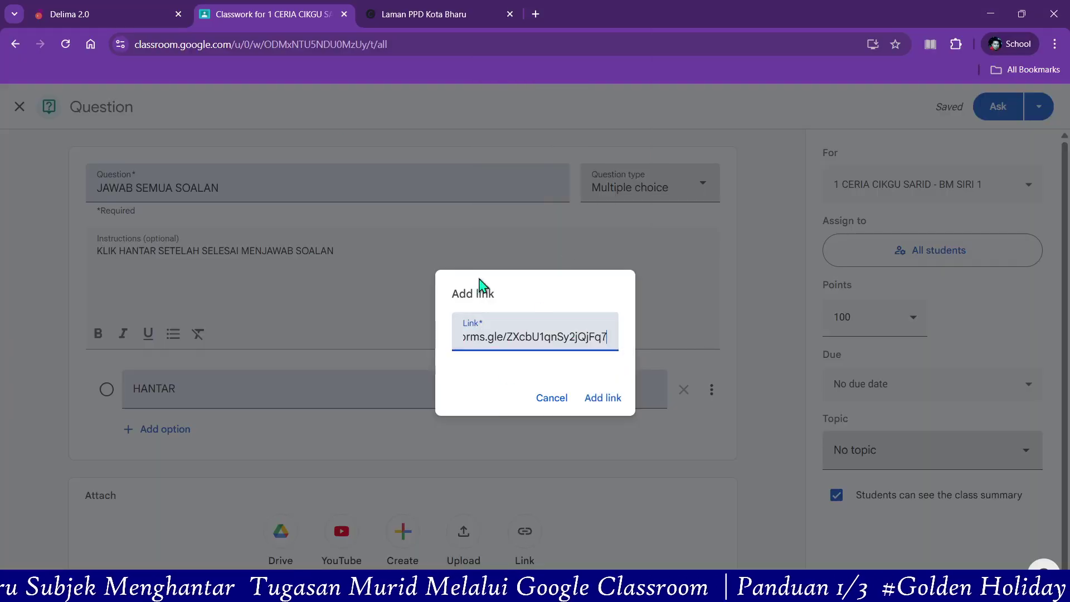
click(430, 15)
right_click(423, 340)
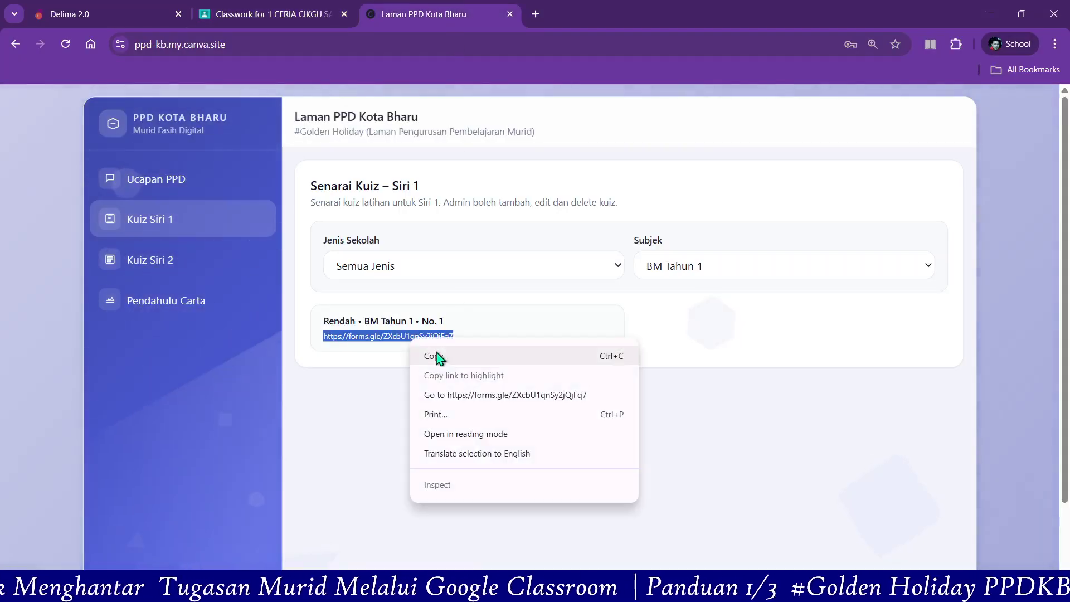
click(437, 356)
click(210, 8)
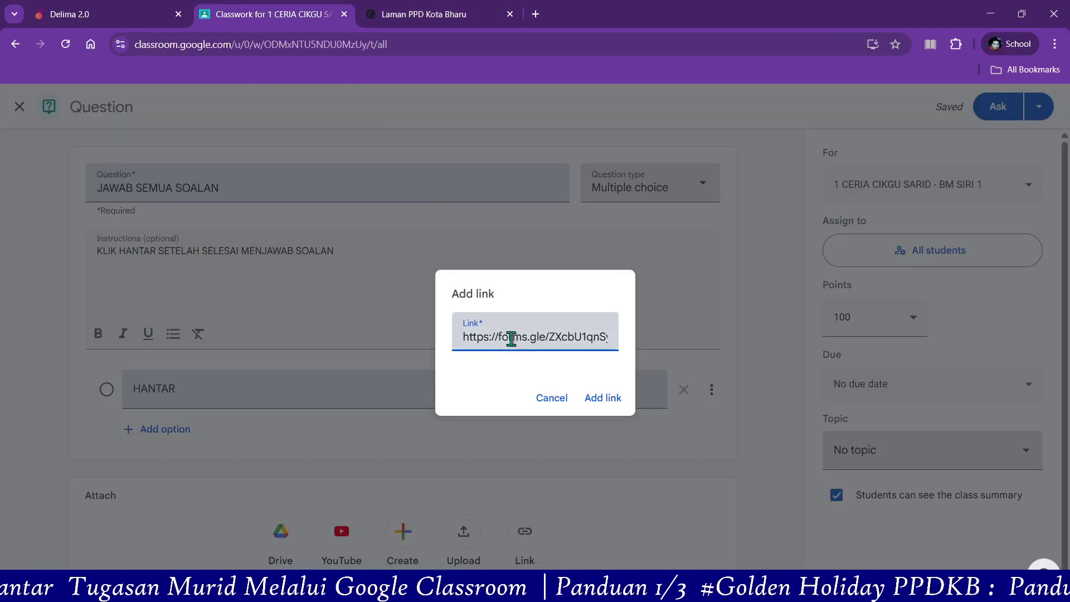
click(610, 399)
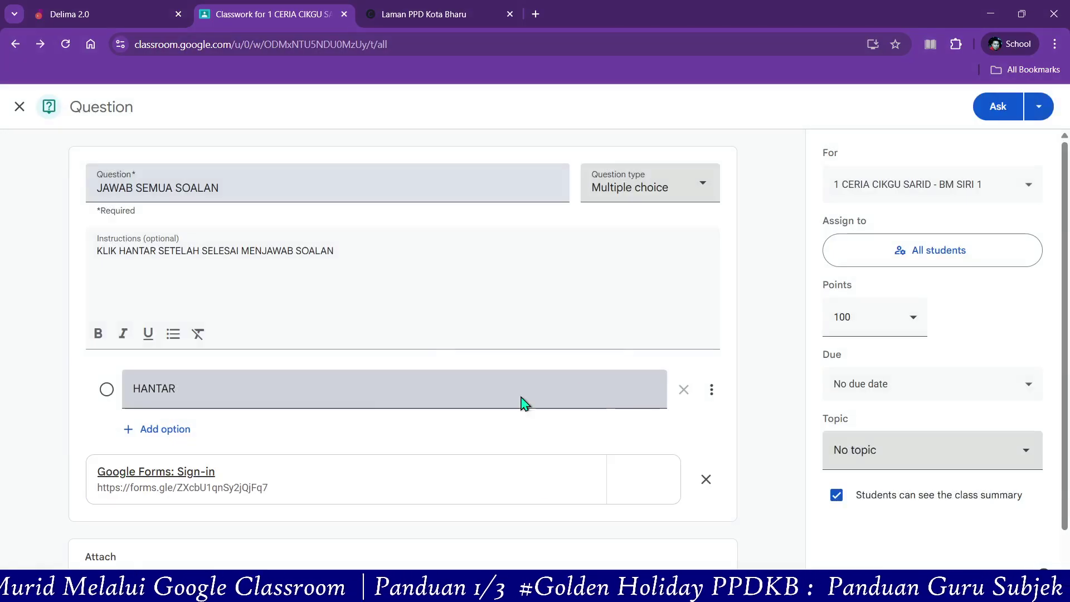
click(993, 117)
- Post the question with Ask and go to the class Stream
click(993, 117)
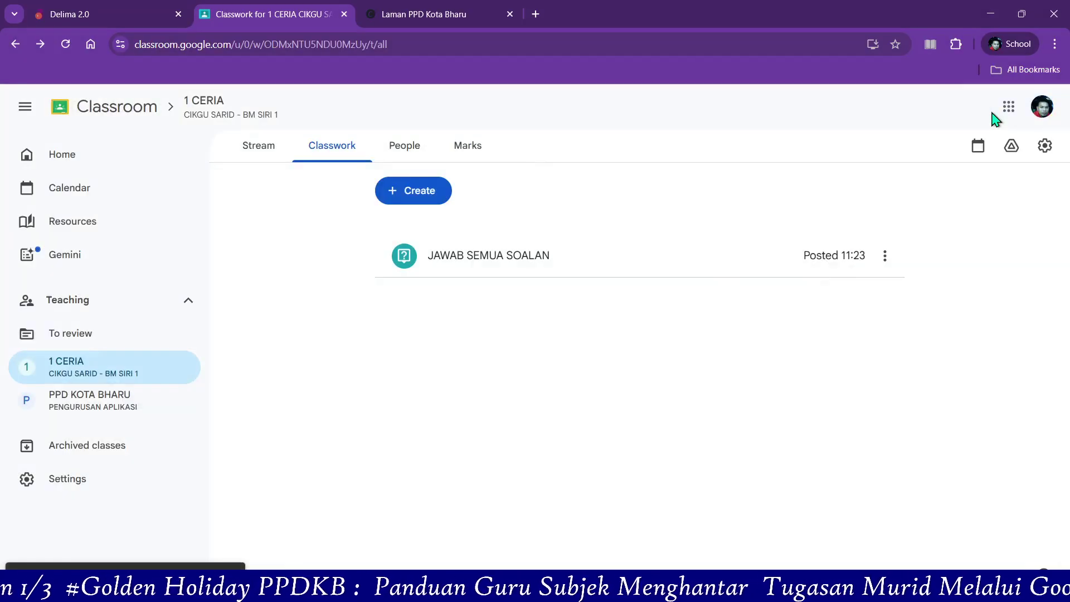
click(257, 159)
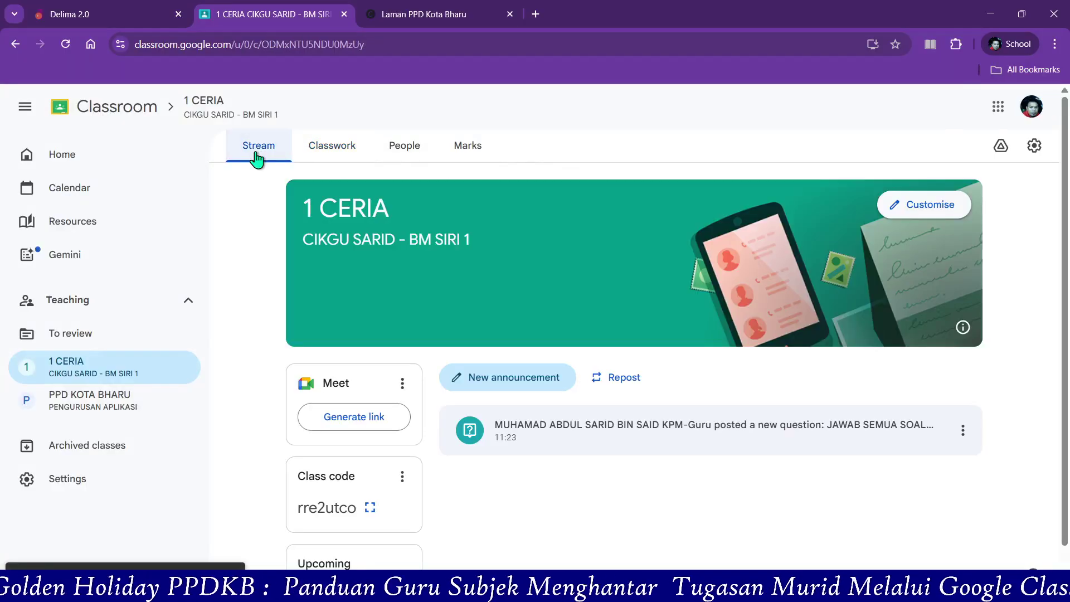
scroll(411, 377, down, 1)
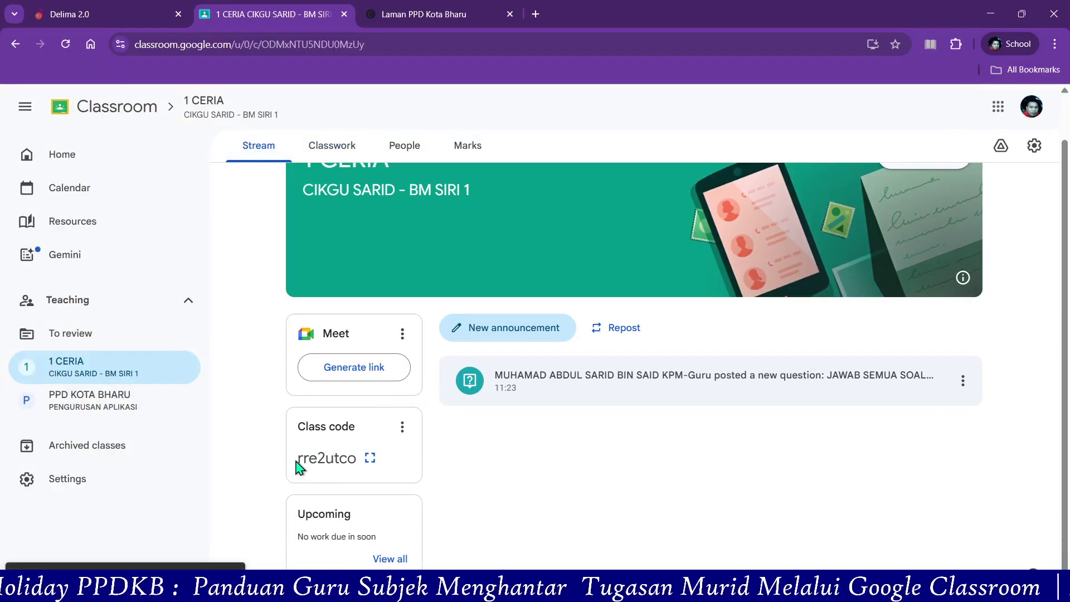
- Display the class code enlarged and select it
drag(298, 458, 358, 469)
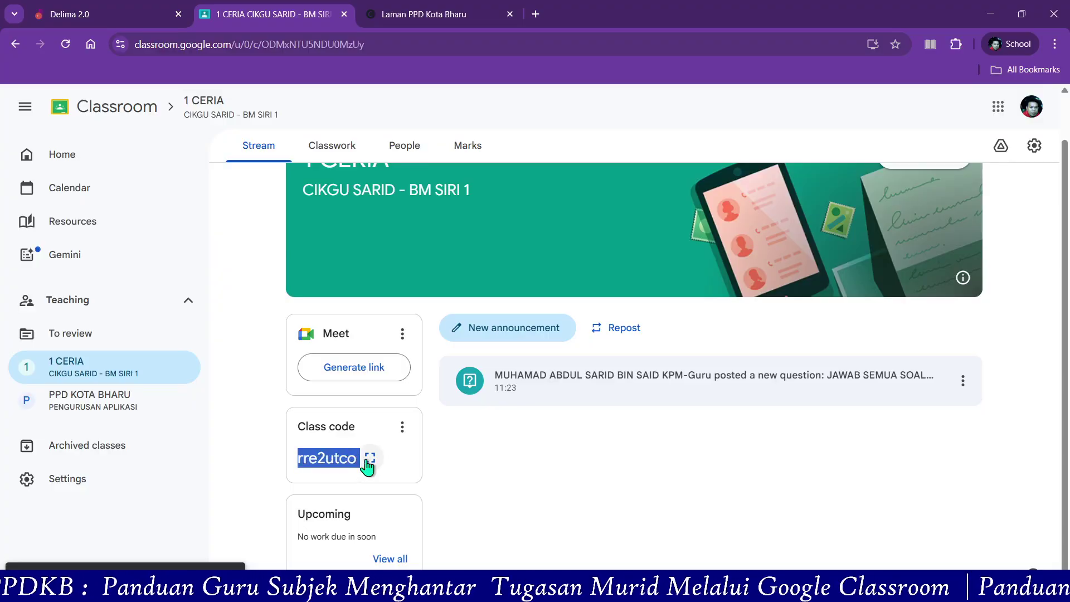
click(369, 459)
drag(694, 351, 382, 353)
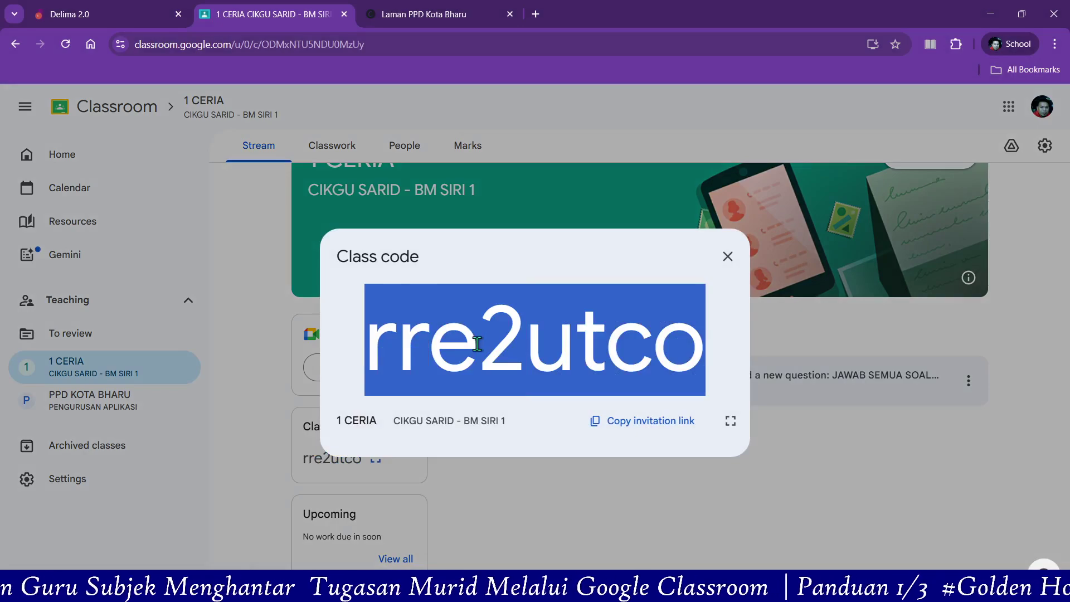
- Copy the class invitation link, close the class code display, and go to People
click(636, 428)
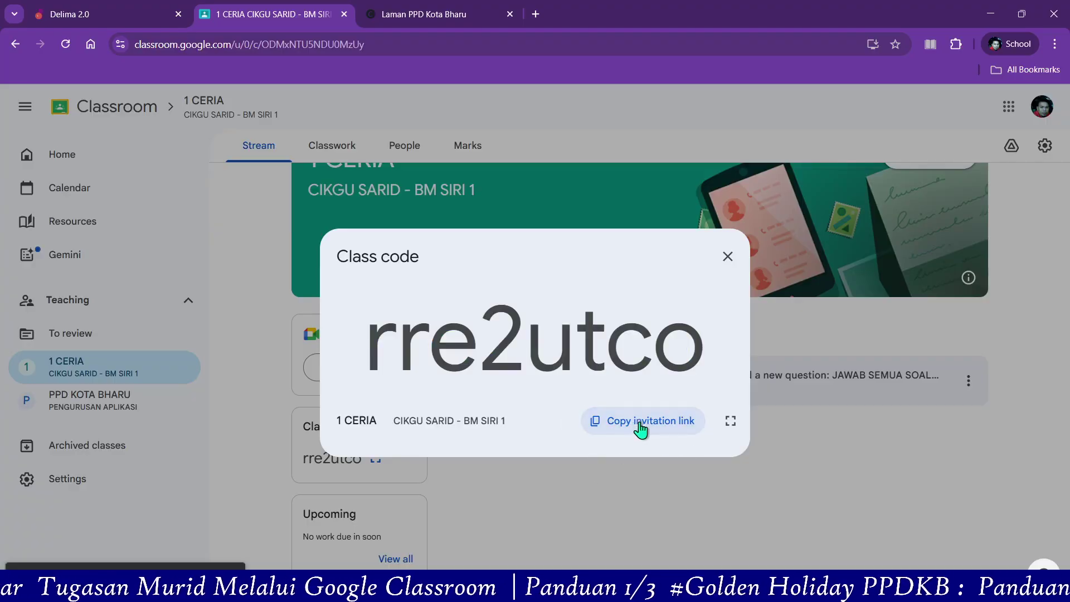
click(640, 429)
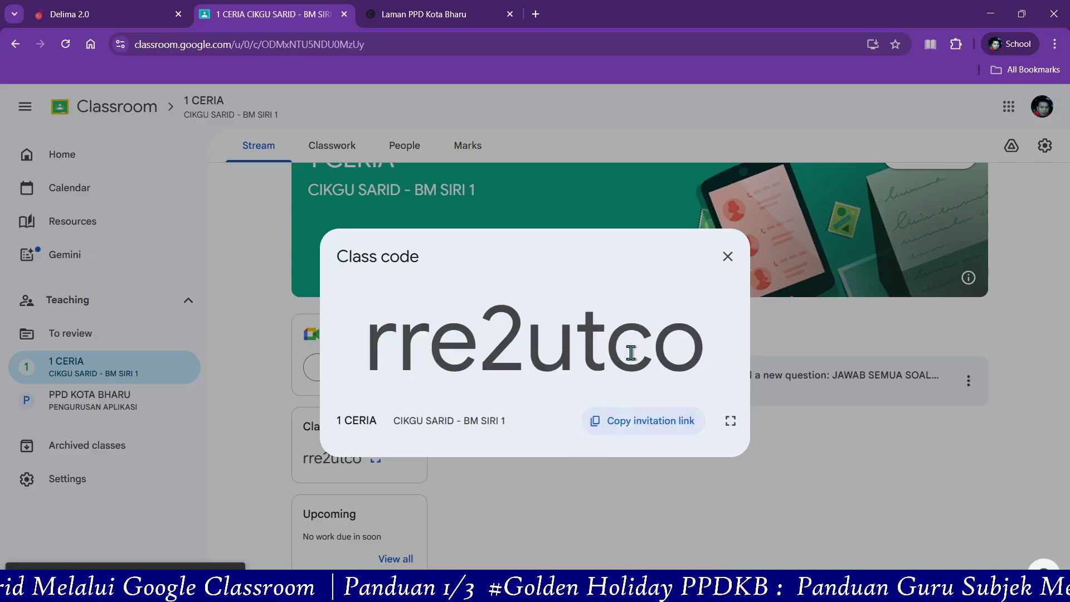
click(724, 271)
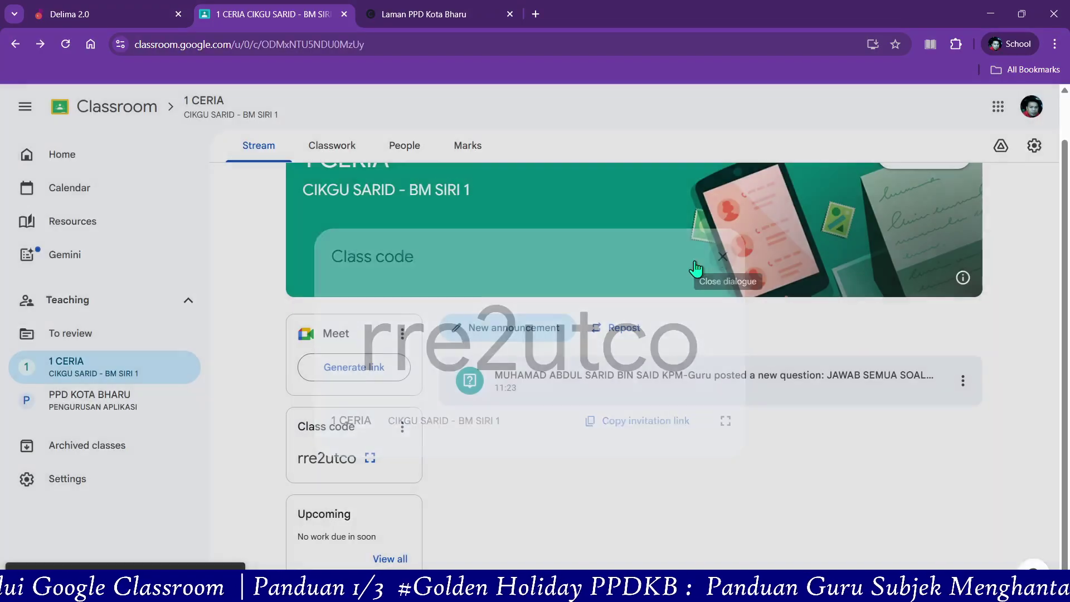
click(417, 156)
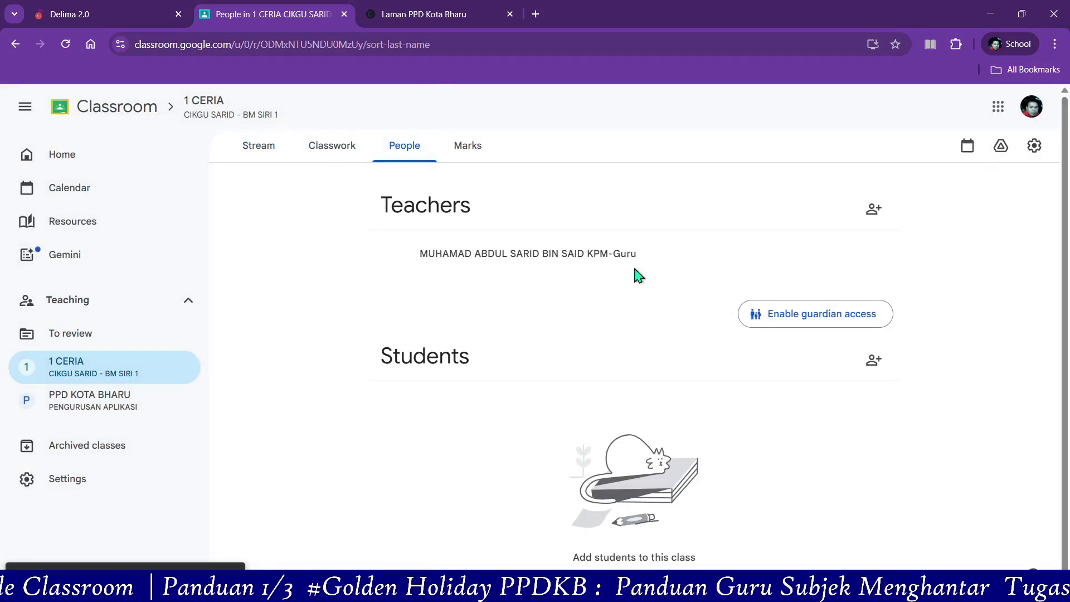
- Search for the student by name and send them a class invitation
click(876, 364)
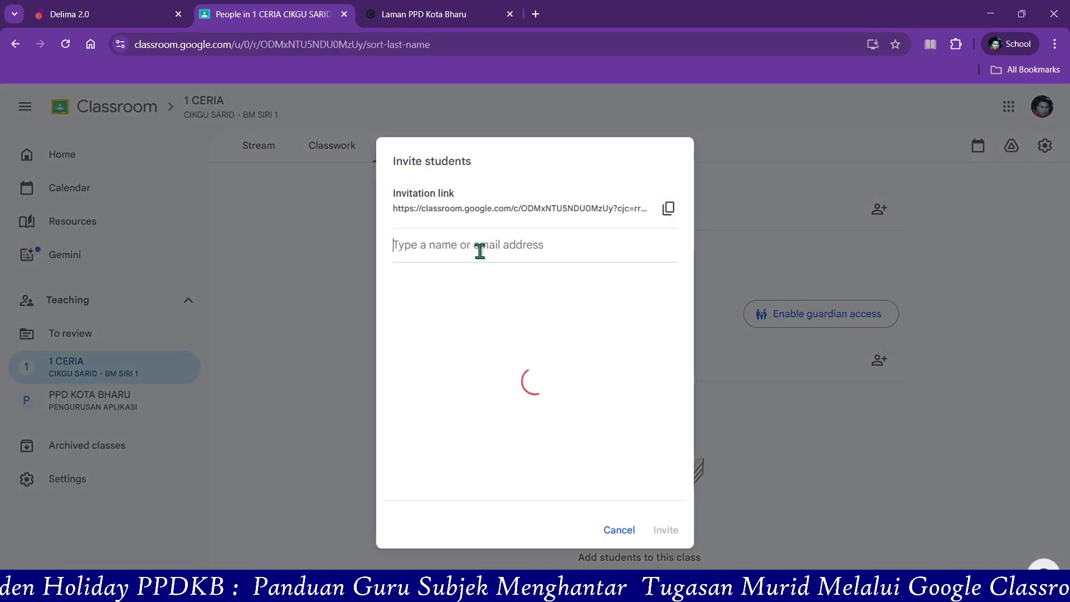
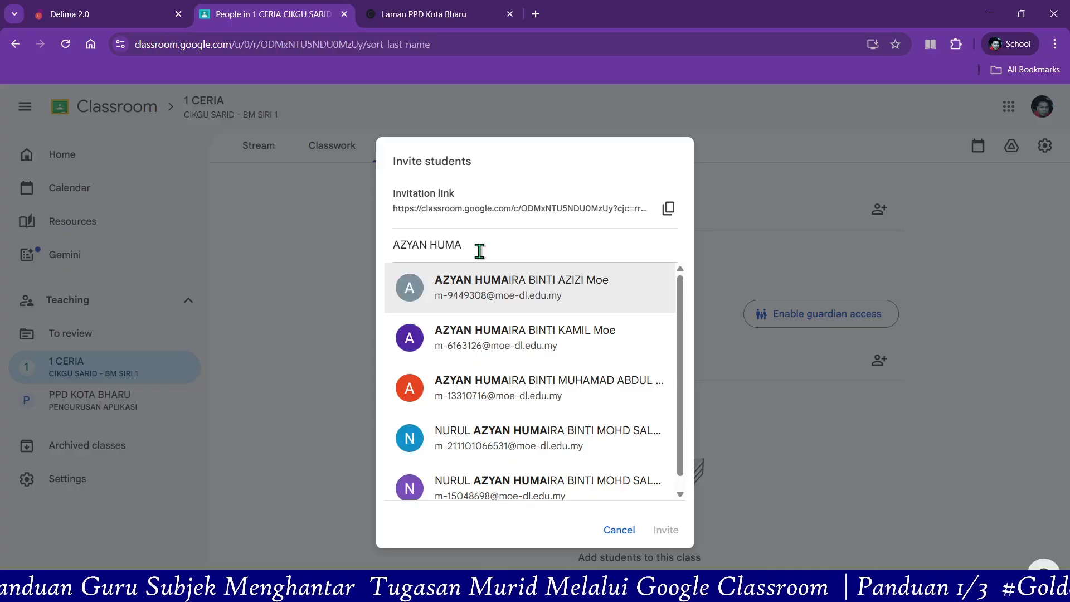
click(554, 405)
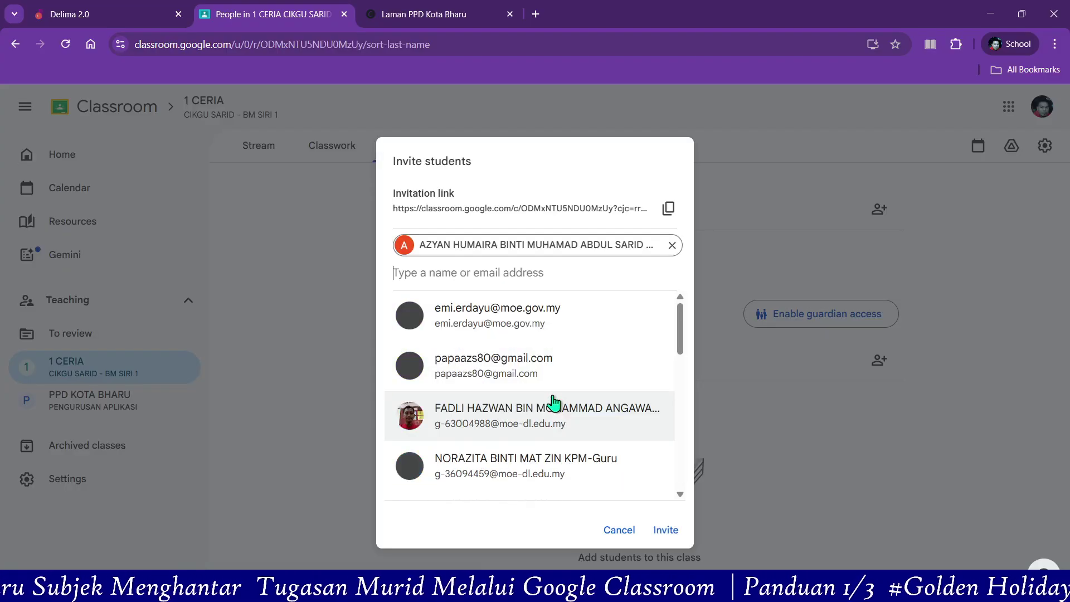
click(663, 529)
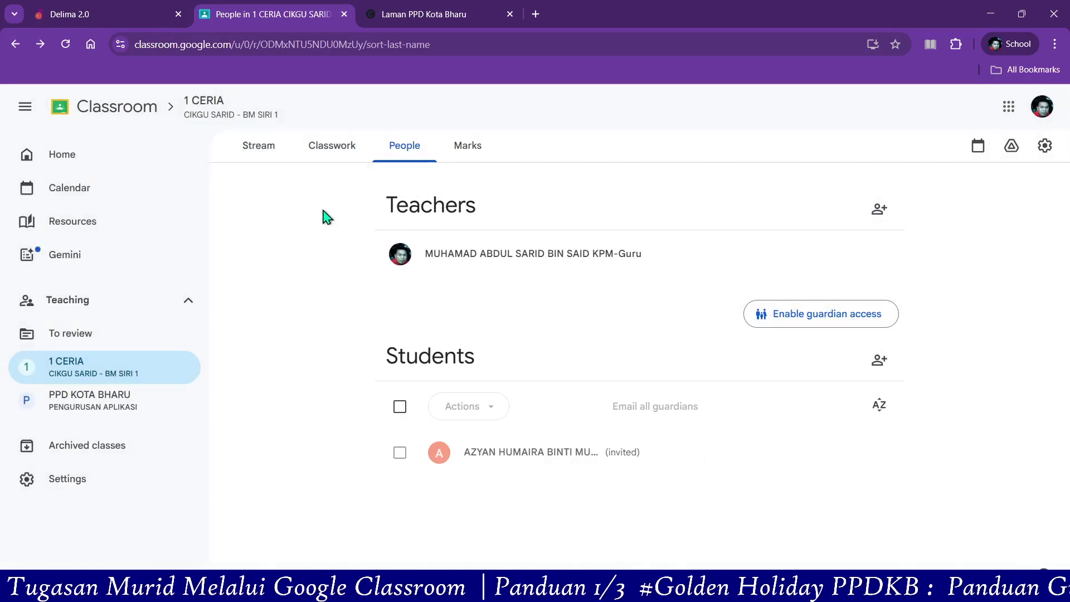
- Return to Home to see the 1 CERIA and PPD KOTA BHARU class cards
click(74, 181)
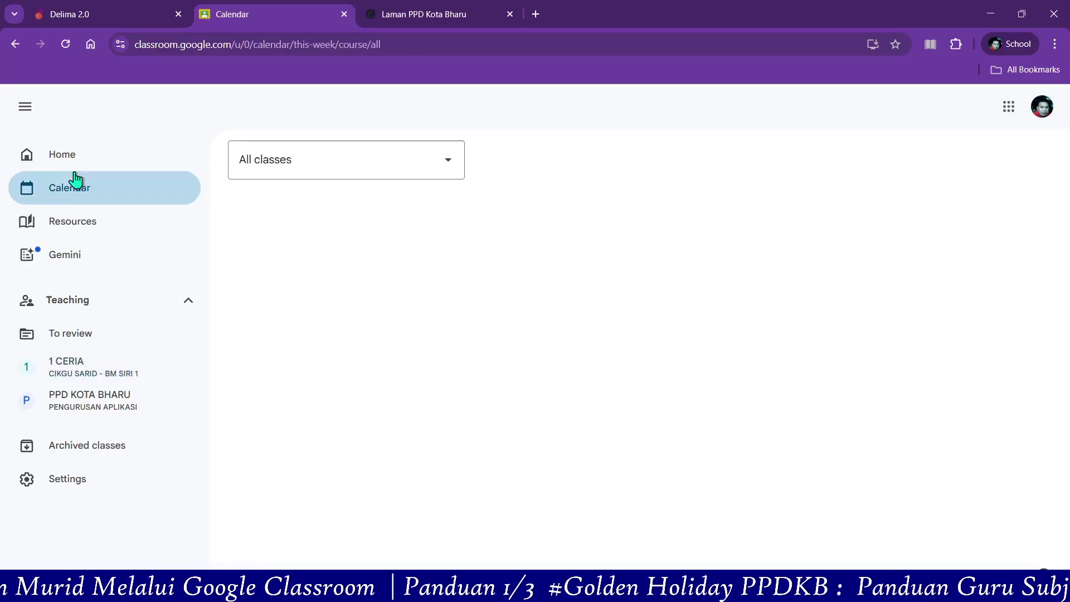
click(79, 164)
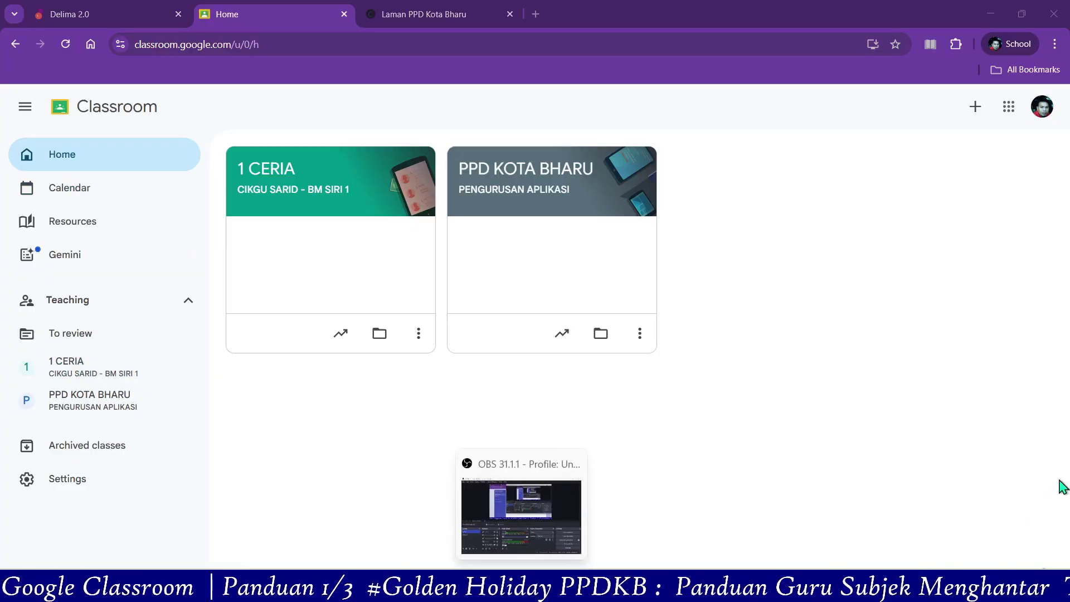
click(1026, 437)
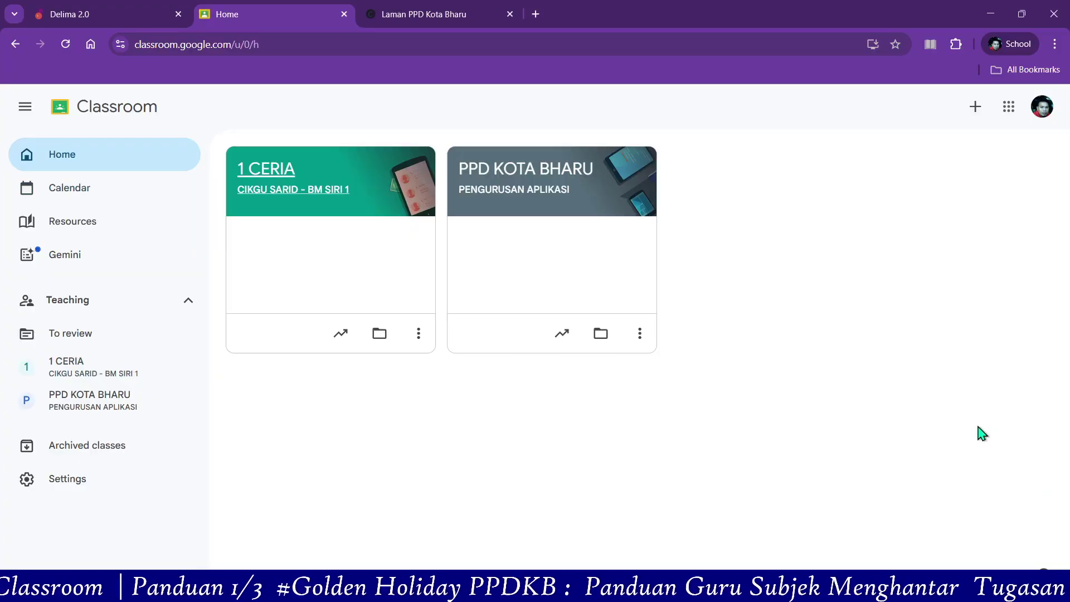